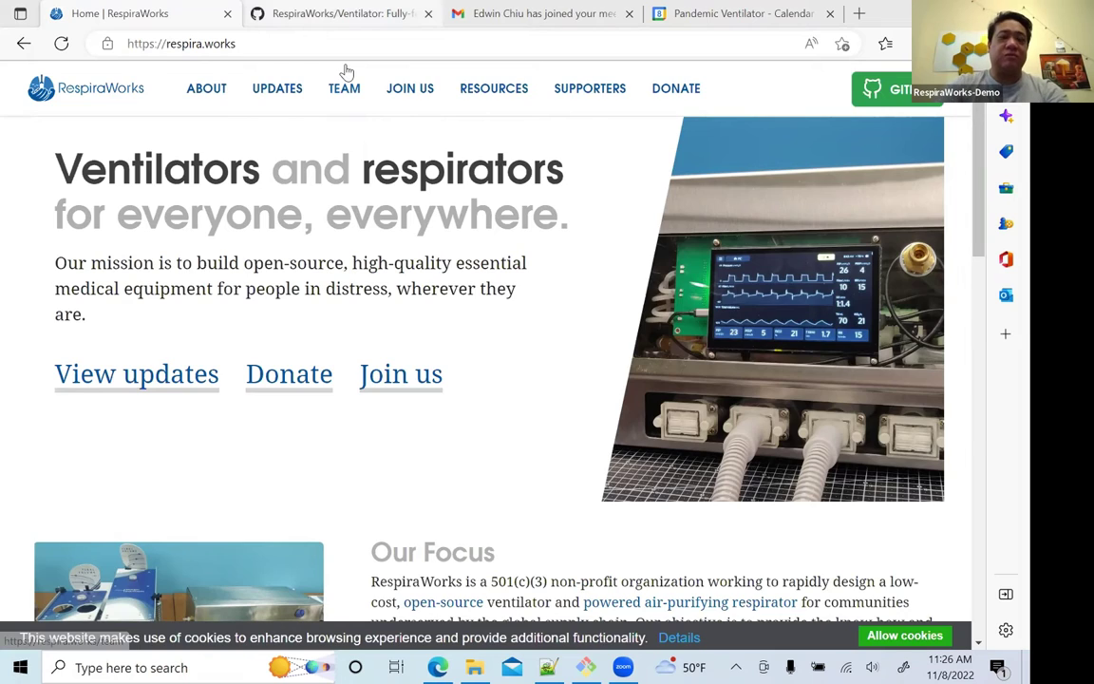
- Switch from the RespiraWorks website to the RespiraWorks/Ventilator GitHub repository tab
{"action": "left_click", "coordinate": [342, 14]}
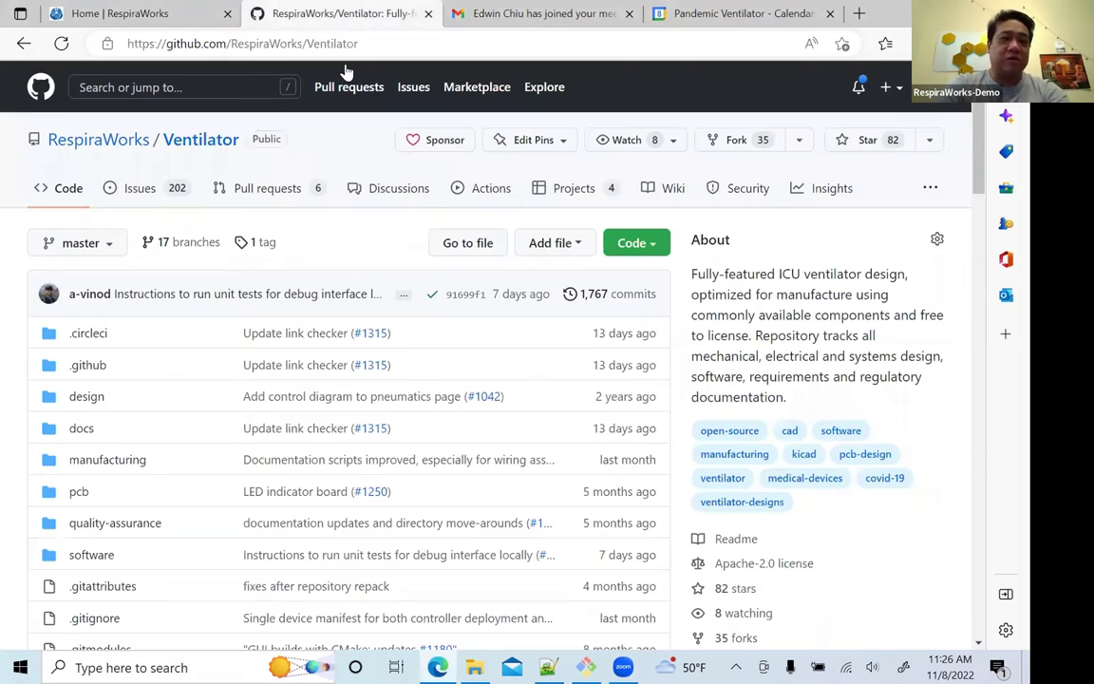
- Reload the Ventilator repository and browse its Issues list of 202 open and 406 closed issues
{"action": "left_click", "coordinate": [200, 140]}
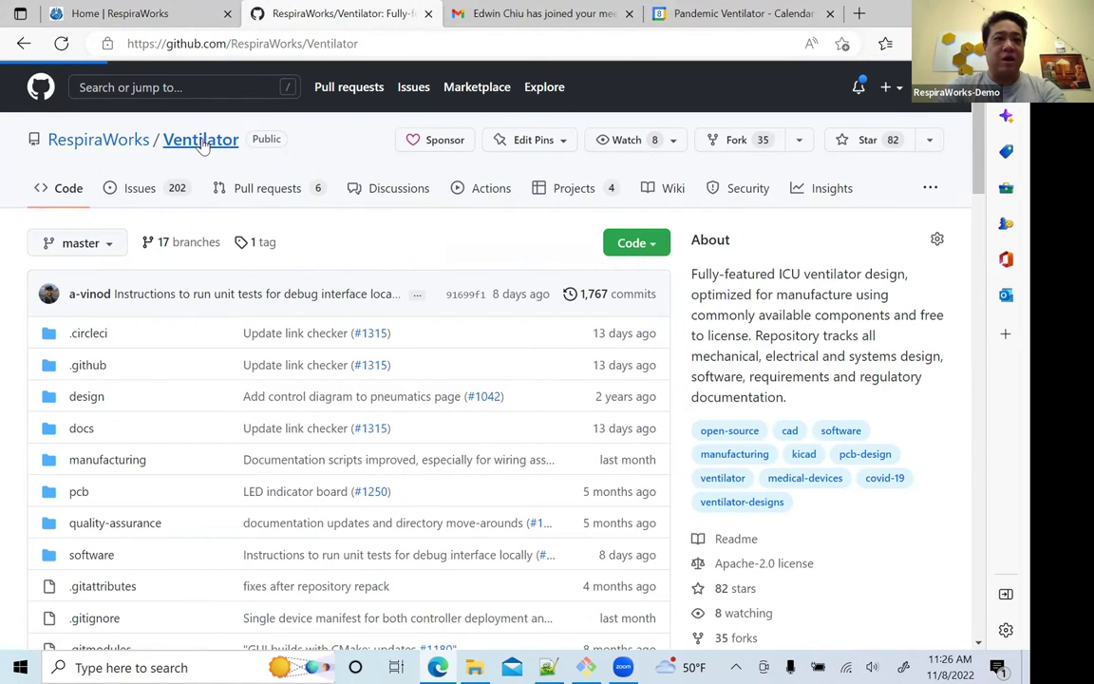
{"action": "left_click", "coordinate": [152, 193]}
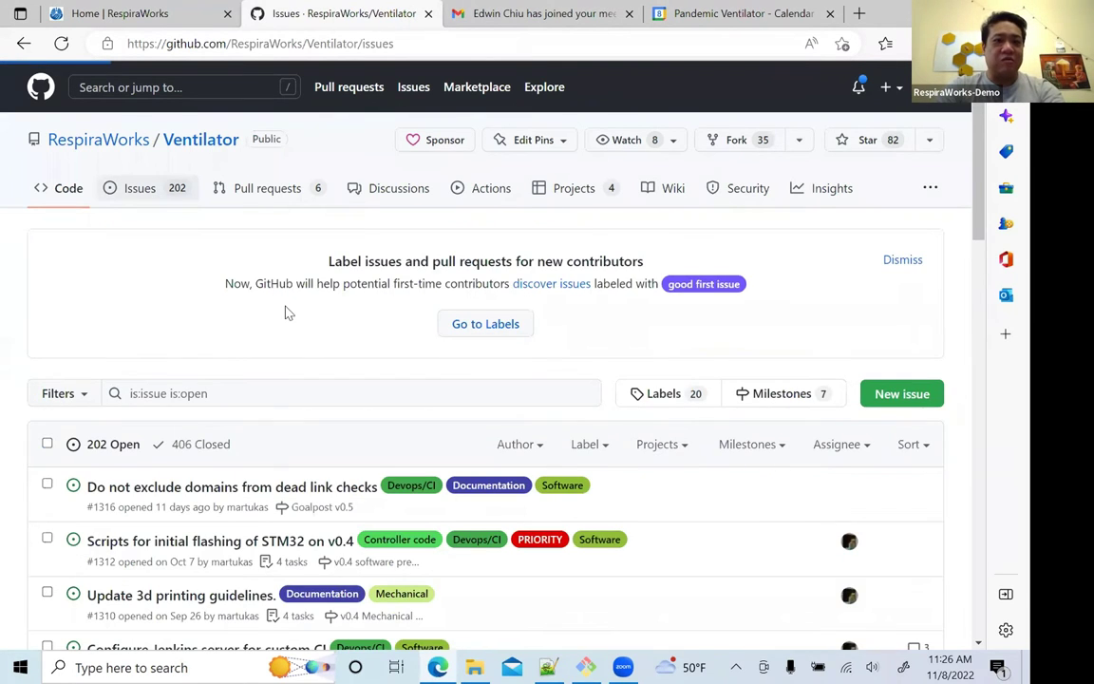
{"action": "scroll", "coordinate": [285, 311], "scroll_direction": "down", "scroll_amount": 2}
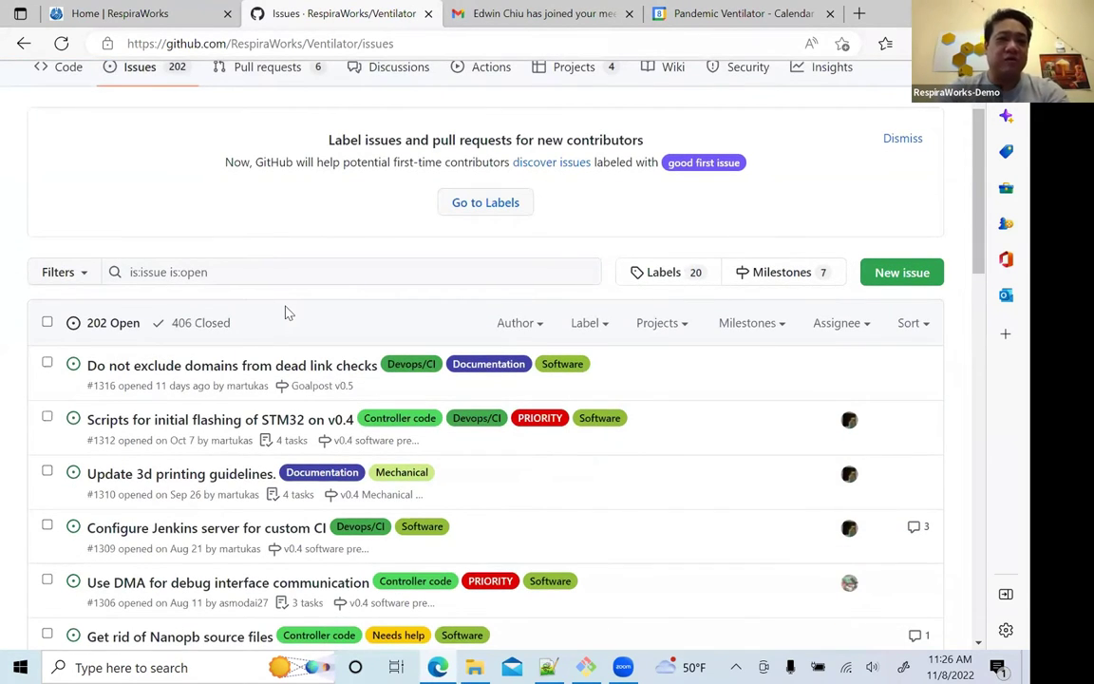
{"action": "scroll", "coordinate": [286, 311], "scroll_direction": "down", "scroll_amount": 1}
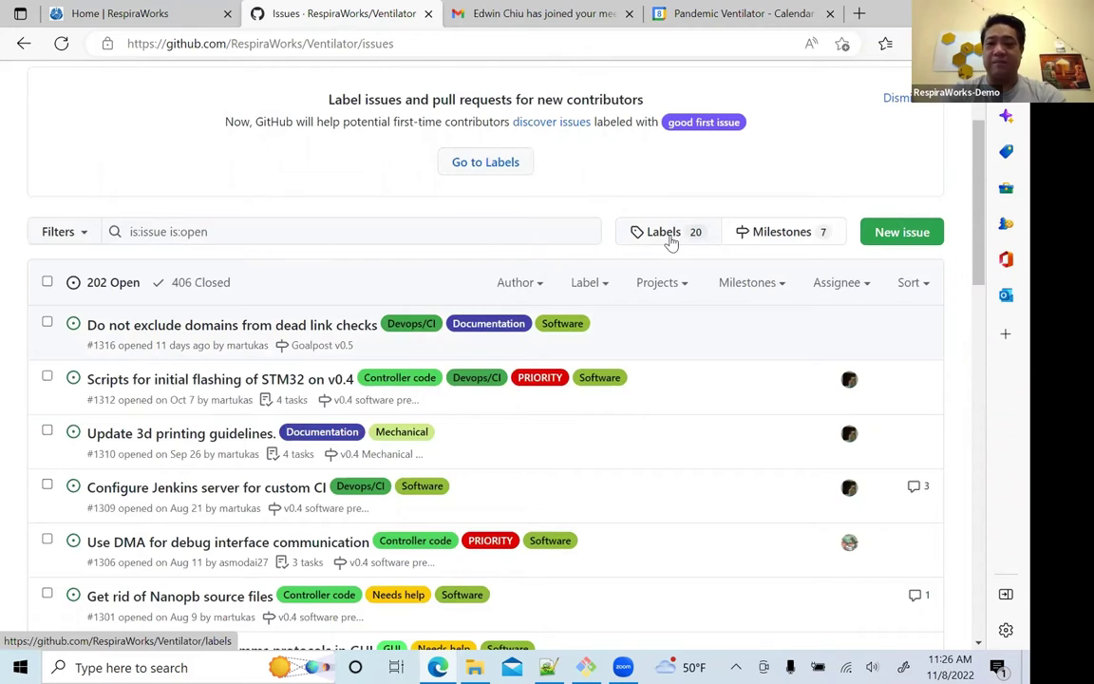
- Filter the Ventilator issues to those labeled Electrical
{"action": "left_click", "coordinate": [664, 232]}
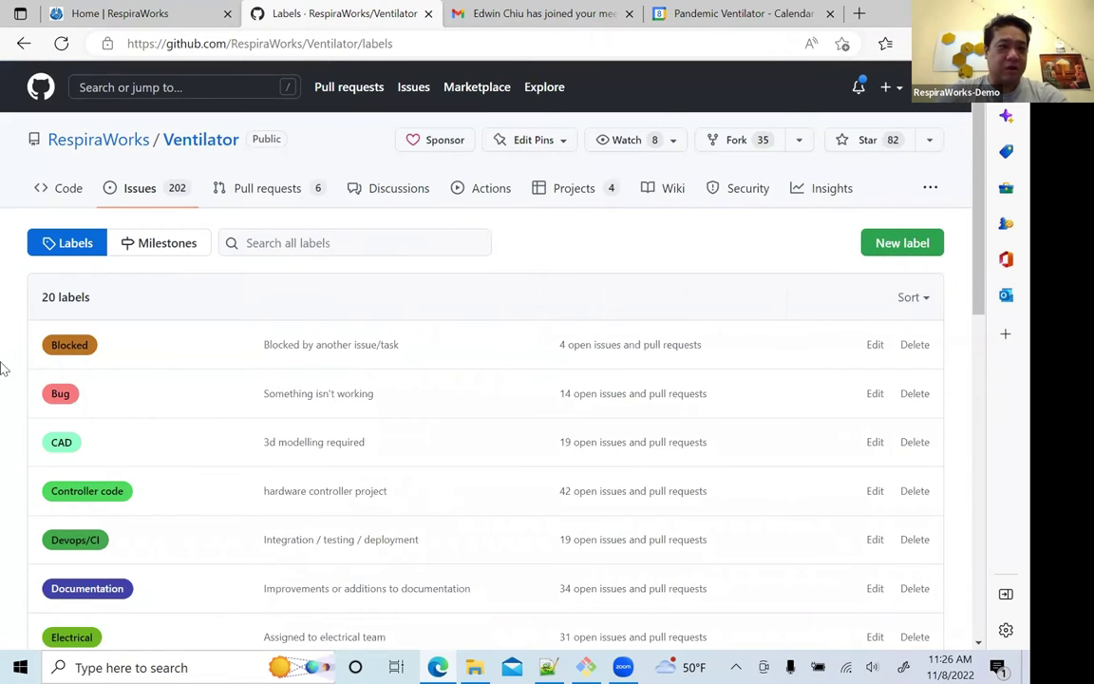
{"action": "scroll", "coordinate": [105, 570], "scroll_direction": "down", "scroll_amount": 3}
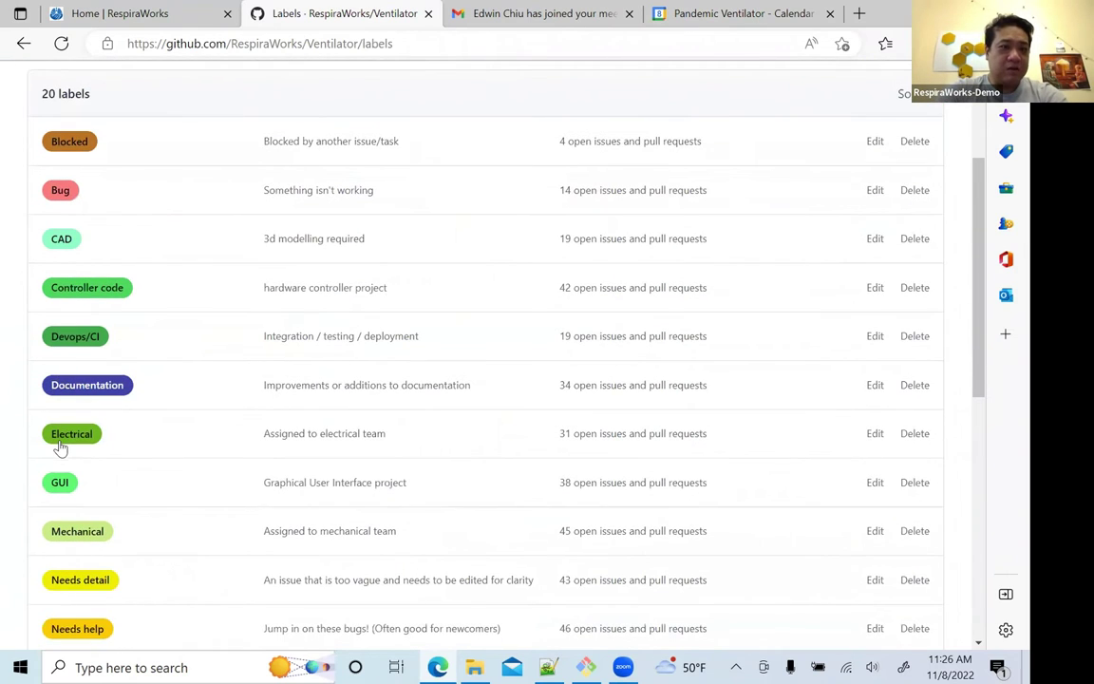
{"action": "left_click", "coordinate": [60, 448]}
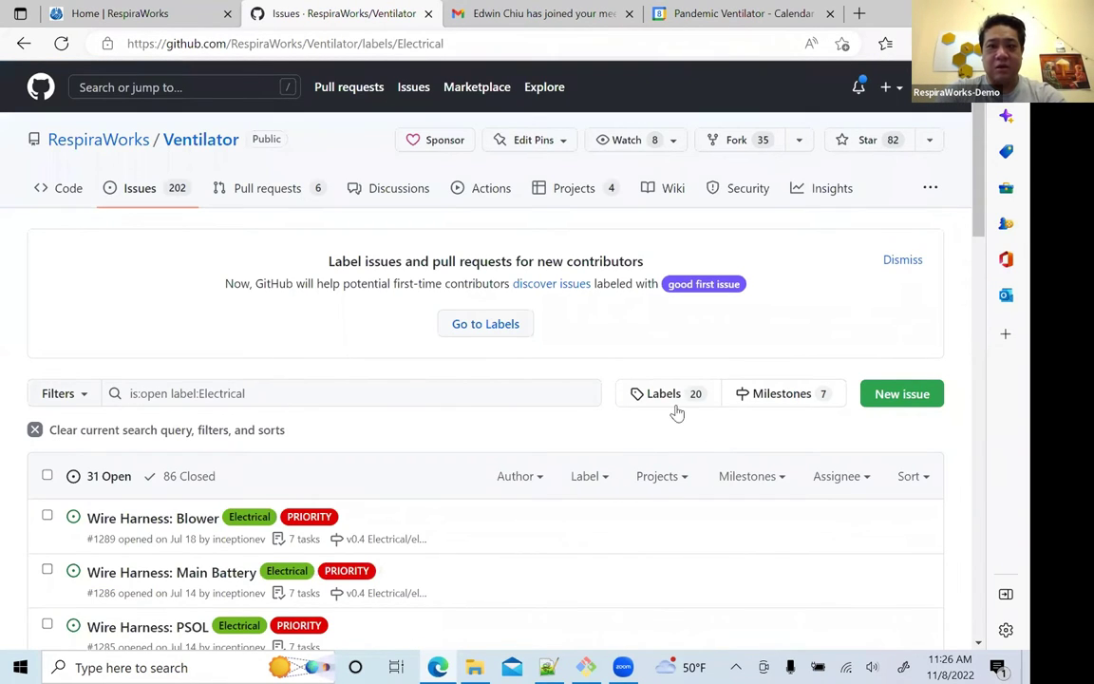
- Add the PRIORITY label filter to reach 4 open issues, and open 'Wire Harness: Blower' #1289
{"action": "left_click", "coordinate": [606, 477]}
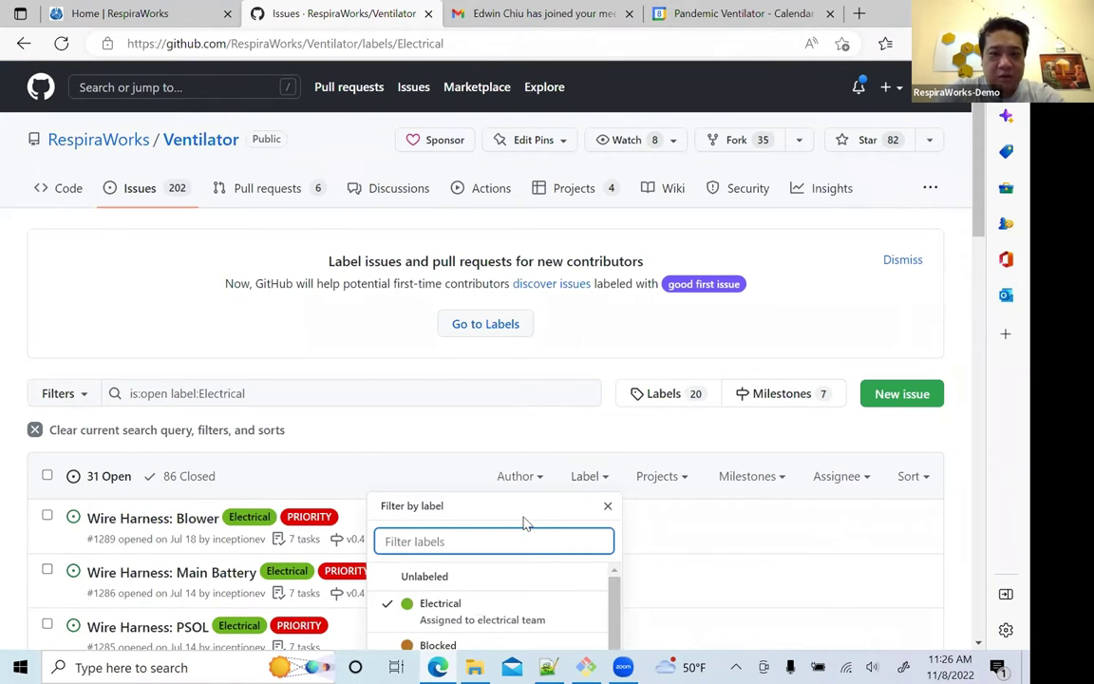
{"action": "scroll", "coordinate": [524, 522], "scroll_direction": "down", "scroll_amount": 3}
{"action": "scroll", "coordinate": [573, 384], "scroll_direction": "down", "scroll_amount": 2}
{"action": "scroll", "coordinate": [573, 386], "scroll_direction": "up", "scroll_amount": 2}
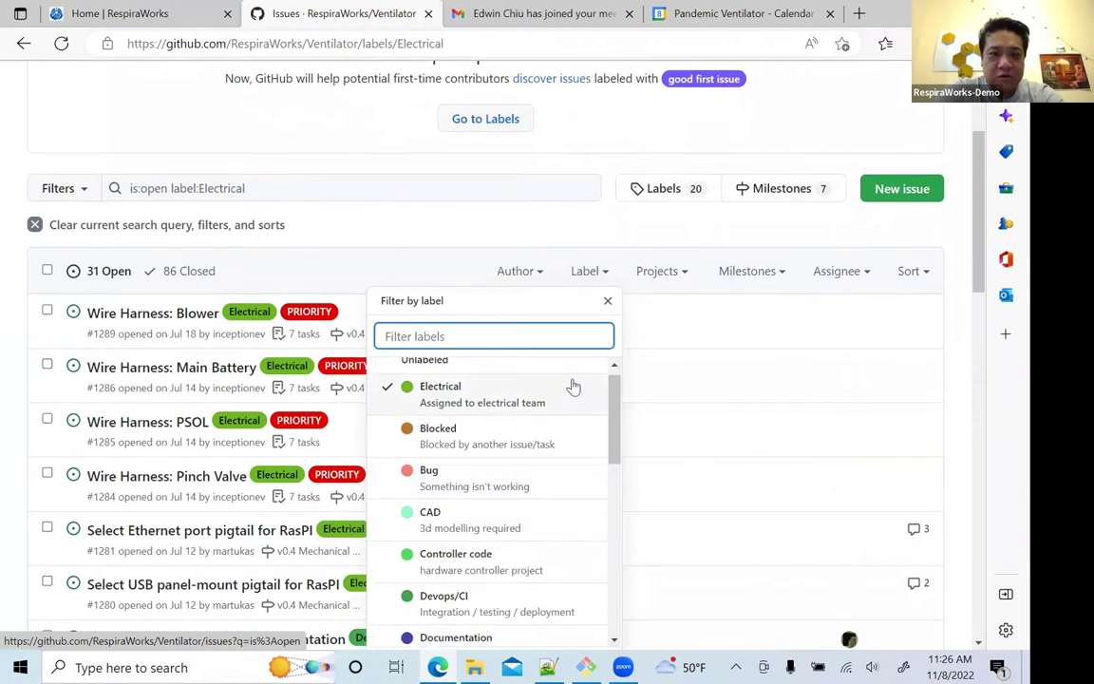
{"action": "scroll", "coordinate": [573, 386], "scroll_direction": "down", "scroll_amount": 2}
{"action": "scroll", "coordinate": [491, 527], "scroll_direction": "down", "scroll_amount": 2}
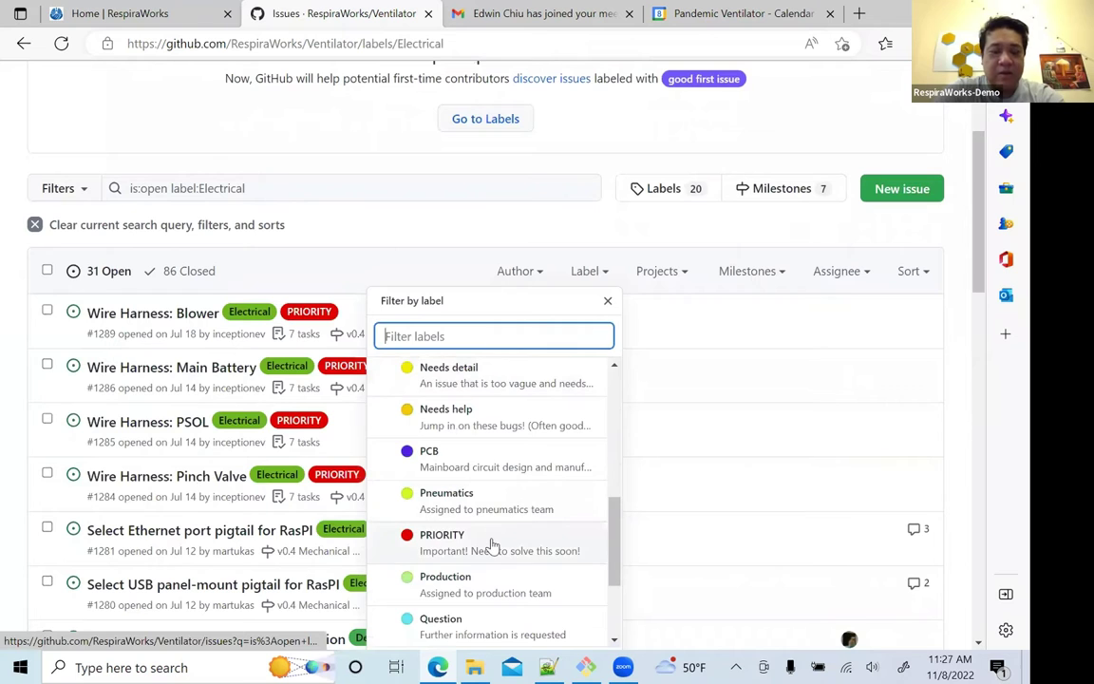
{"action": "left_click", "coordinate": [491, 544]}
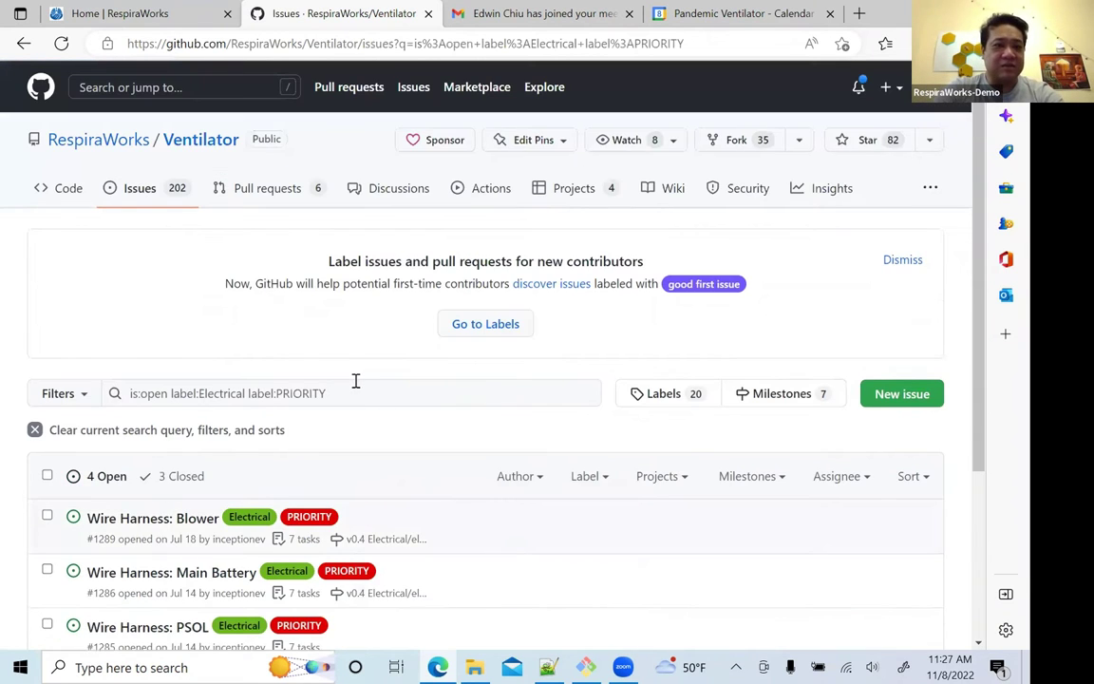
{"action": "scroll", "coordinate": [354, 385], "scroll_direction": "down", "scroll_amount": 3}
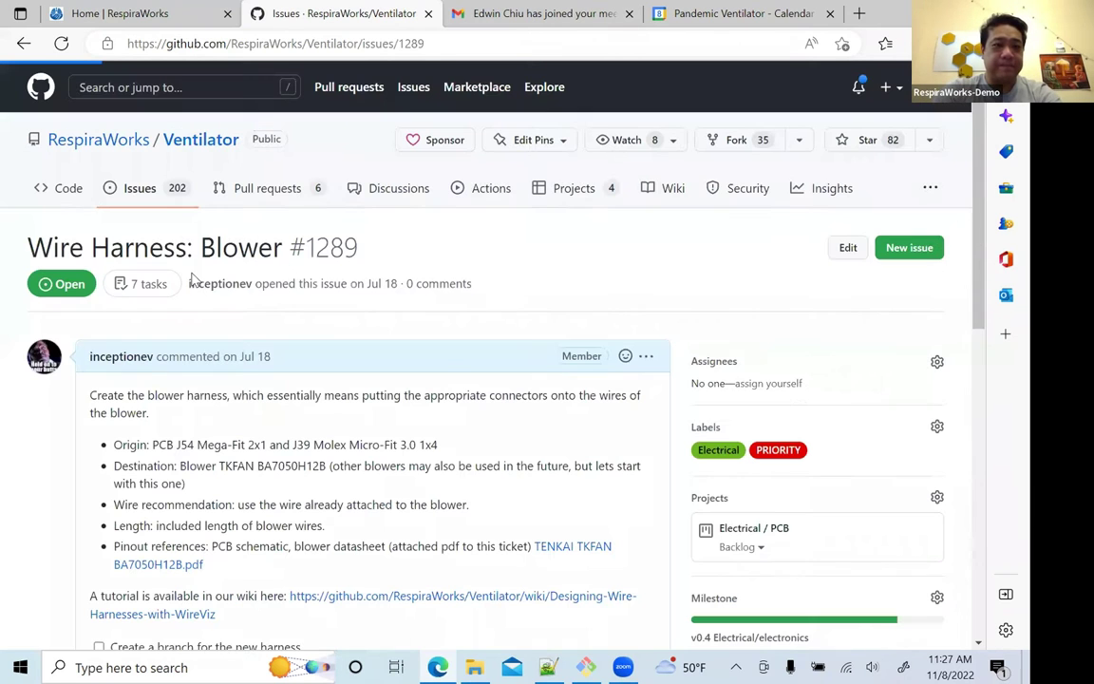
- Open the issue's Designing-Wire-Harnesses-with-WireViz wiki link in a background tab
{"action": "scroll", "coordinate": [192, 276], "scroll_direction": "down", "scroll_amount": 2}
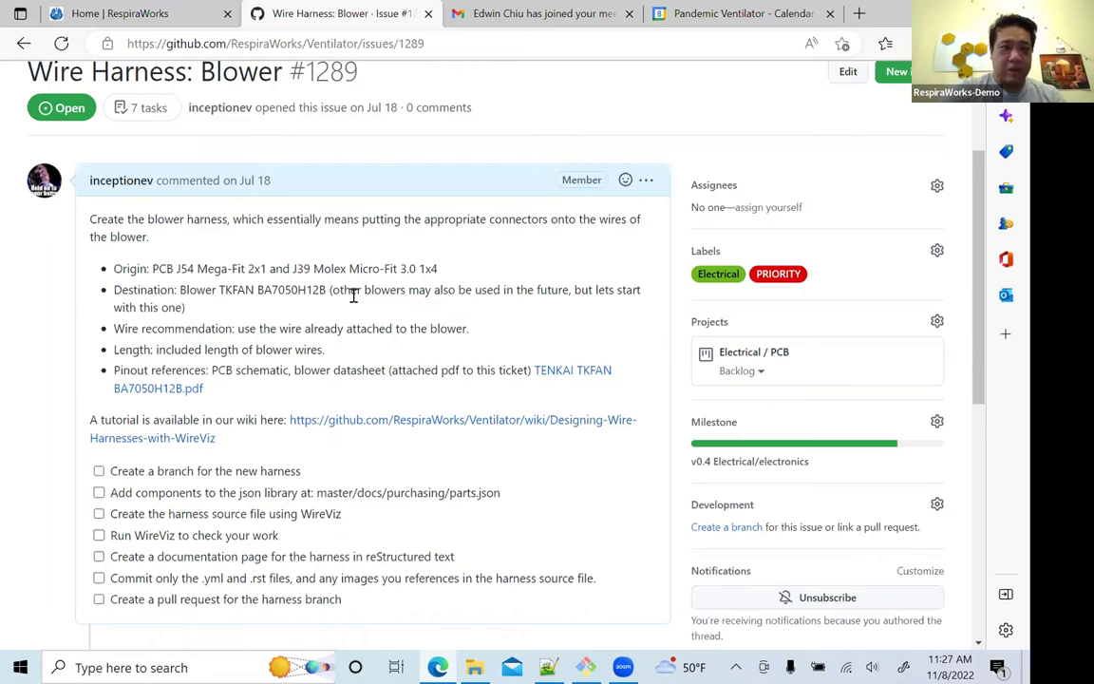
{"action": "scroll", "coordinate": [353, 296], "scroll_direction": "down", "scroll_amount": 1}
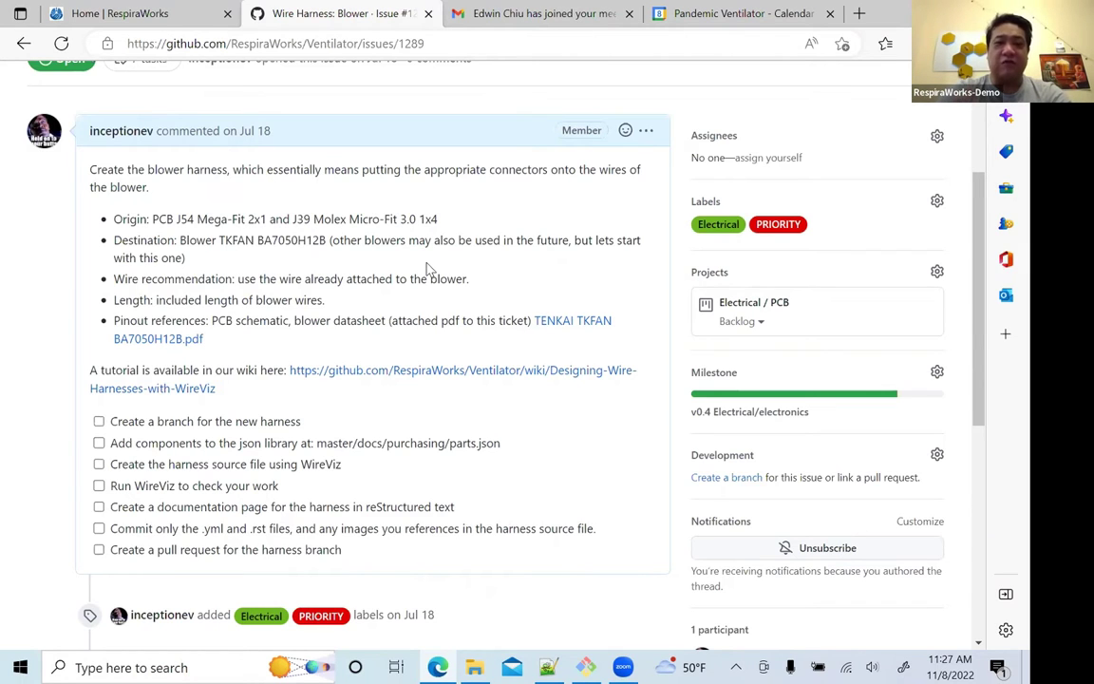
{"action": "middle_click", "coordinate": [442, 376]}
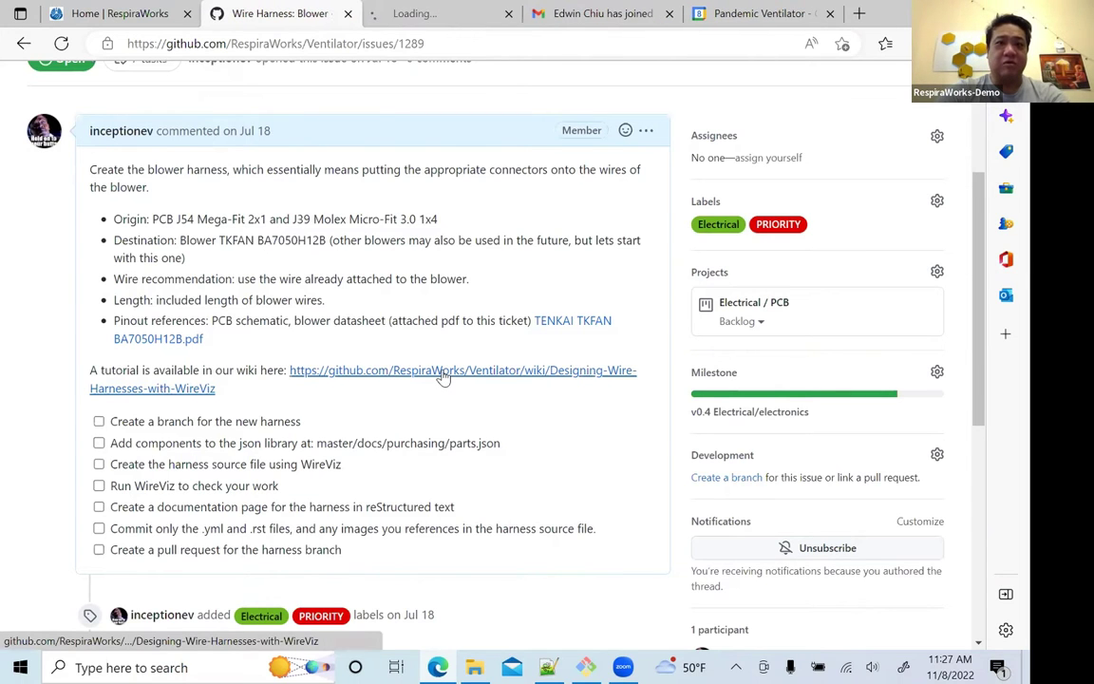
- On the WireViz wiki tutorial, open the Python 3.7 link under 'How to install WireViz' in a new tab
{"action": "left_click", "coordinate": [399, 15]}
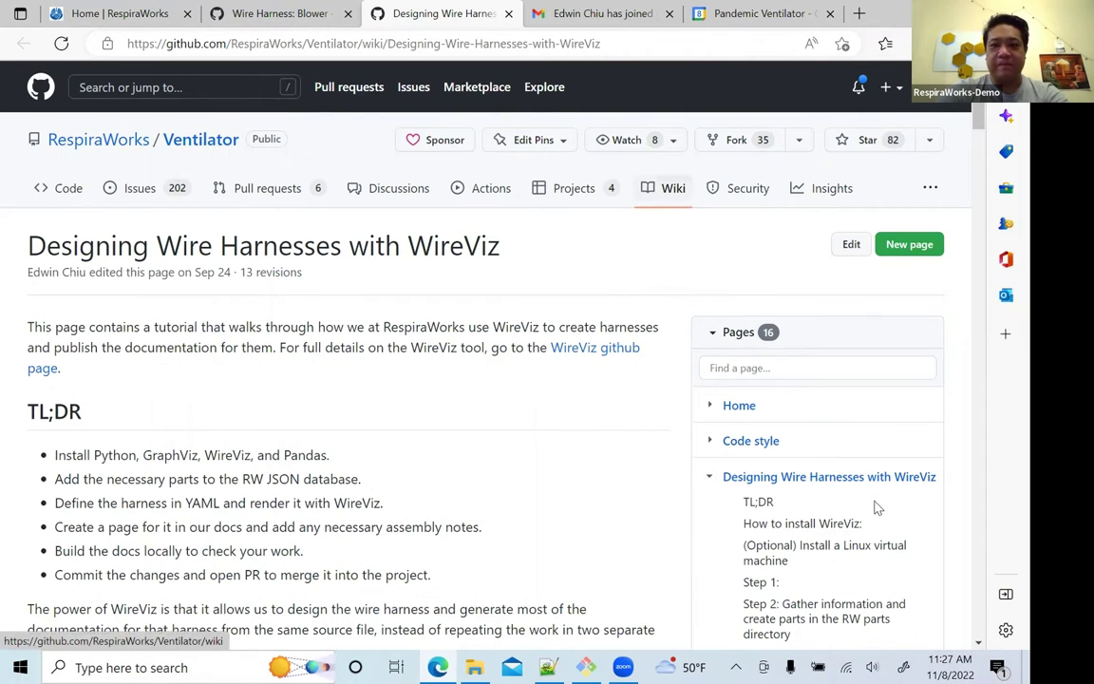
{"action": "scroll", "coordinate": [873, 505], "scroll_direction": "down", "scroll_amount": 1}
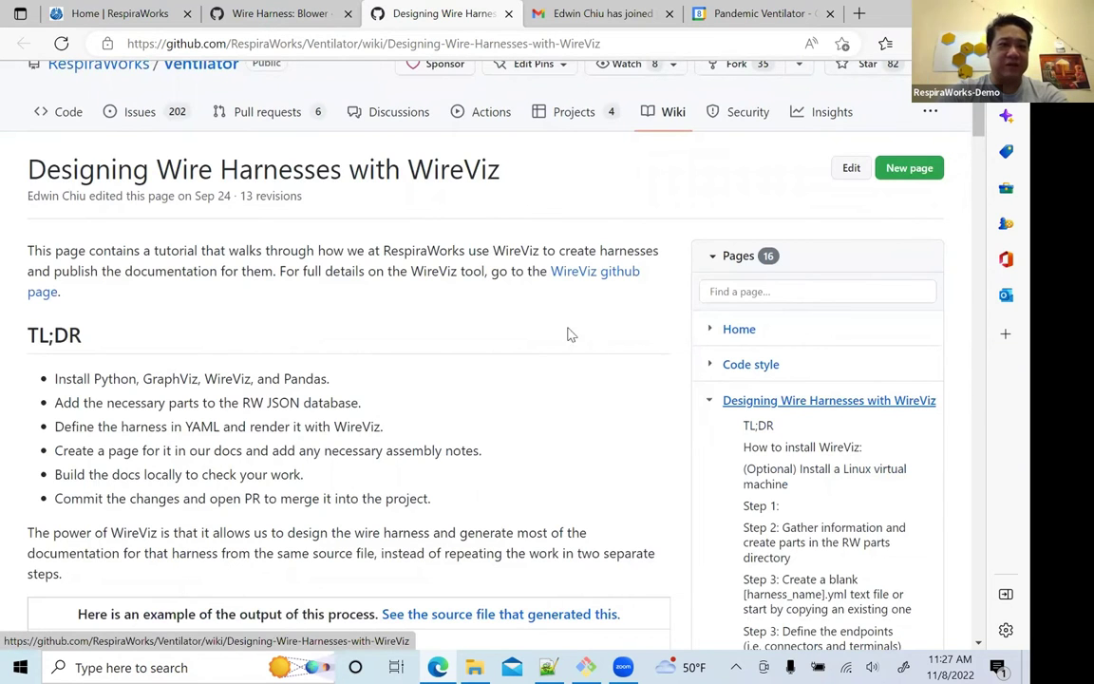
{"action": "scroll", "coordinate": [574, 321], "scroll_direction": "down", "scroll_amount": 1}
{"action": "scroll", "coordinate": [575, 318], "scroll_direction": "down", "scroll_amount": 2}
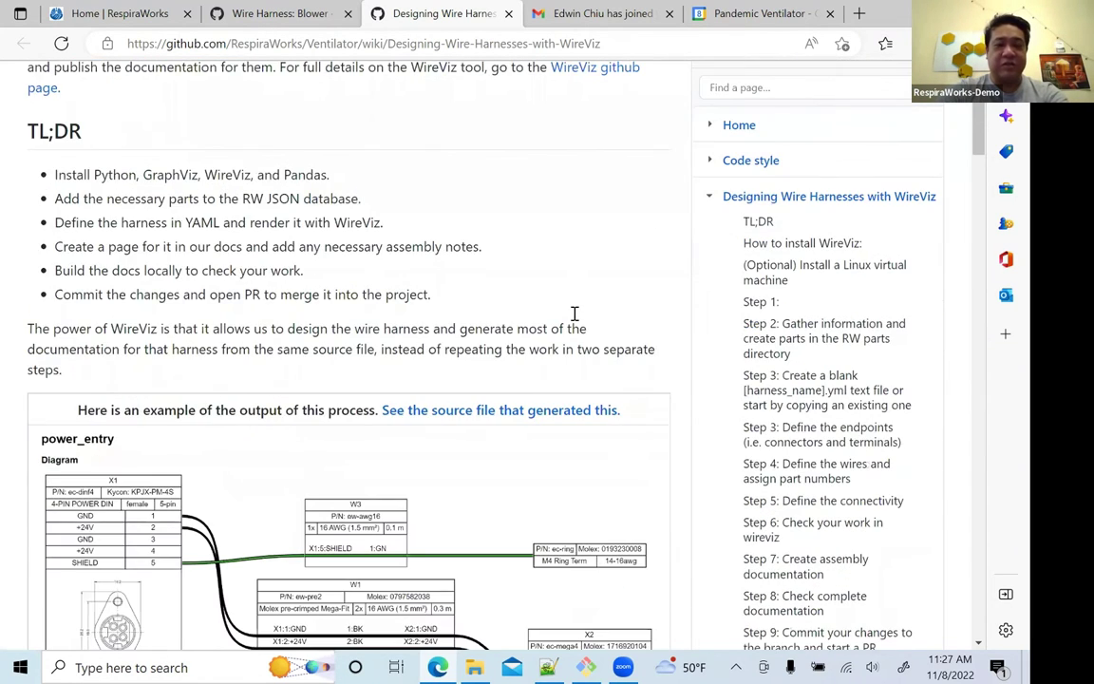
{"action": "scroll", "coordinate": [575, 321], "scroll_direction": "down", "scroll_amount": 3}
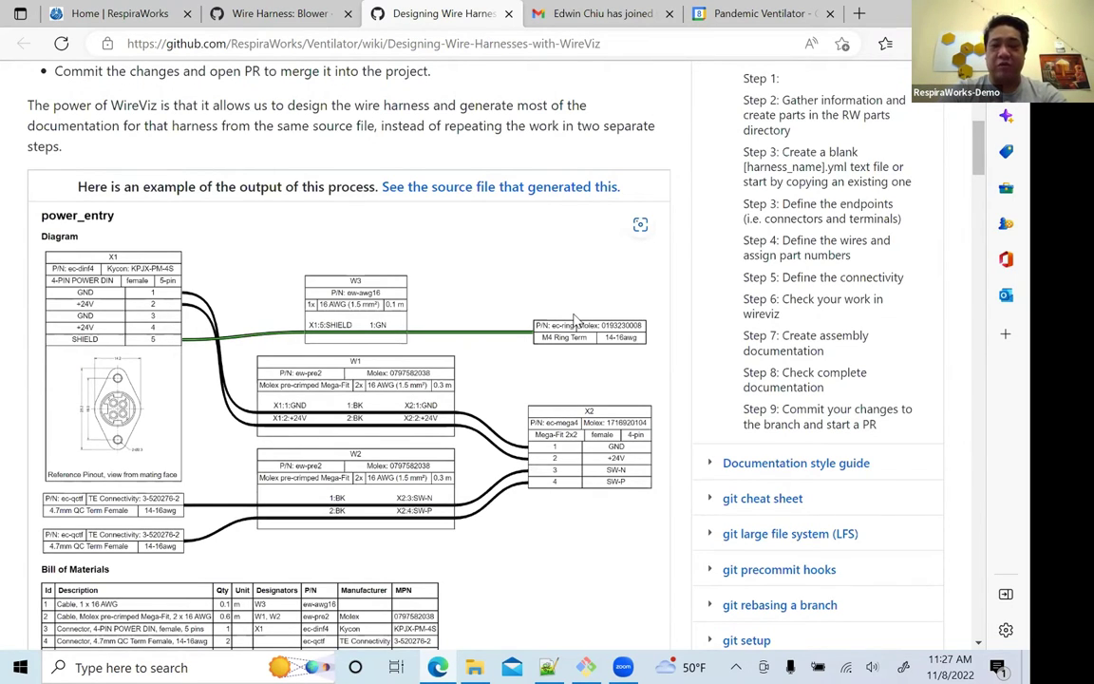
{"action": "scroll", "coordinate": [574, 321], "scroll_direction": "down", "scroll_amount": 2}
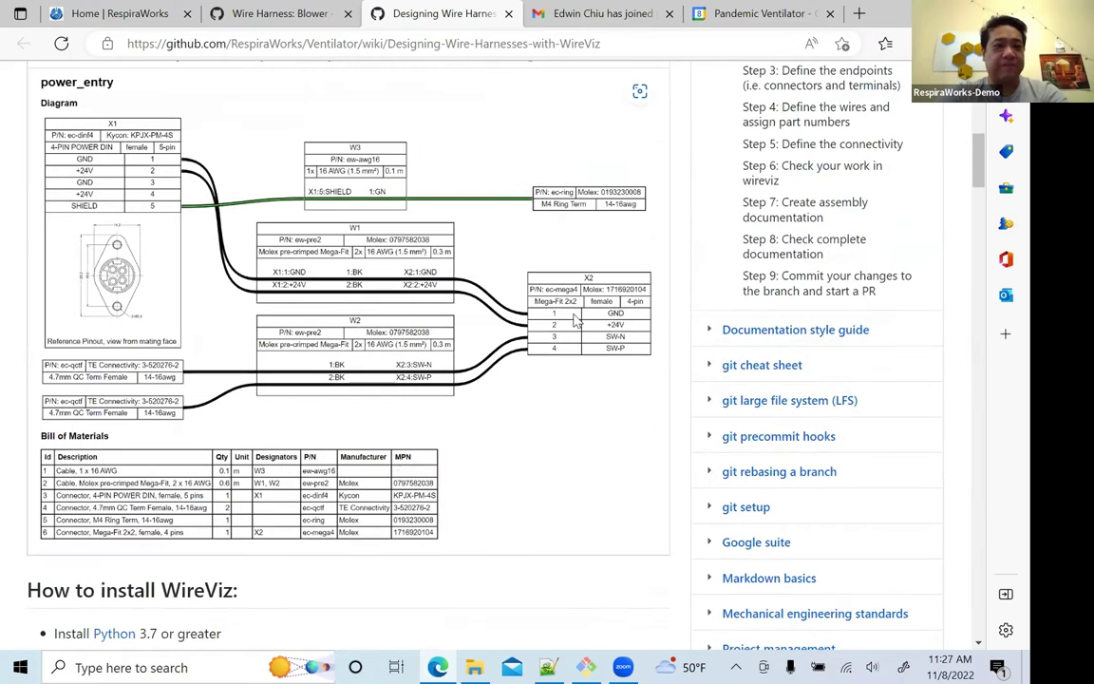
{"action": "scroll", "coordinate": [574, 321], "scroll_direction": "down", "scroll_amount": 3}
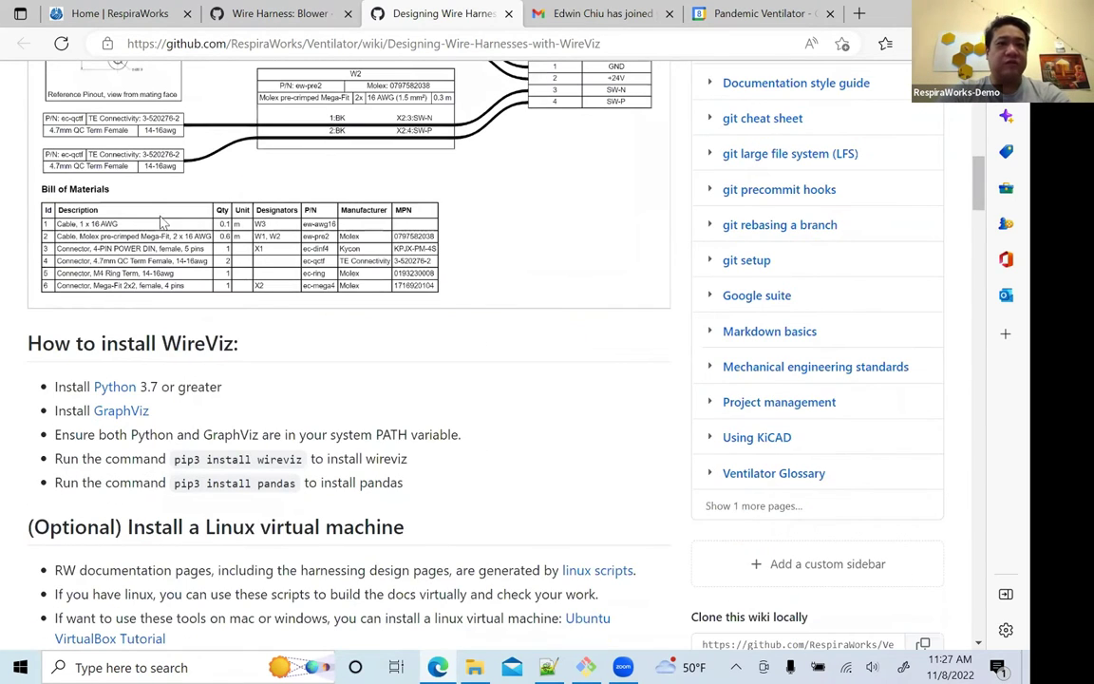
{"action": "middle_click", "coordinate": [118, 389]}
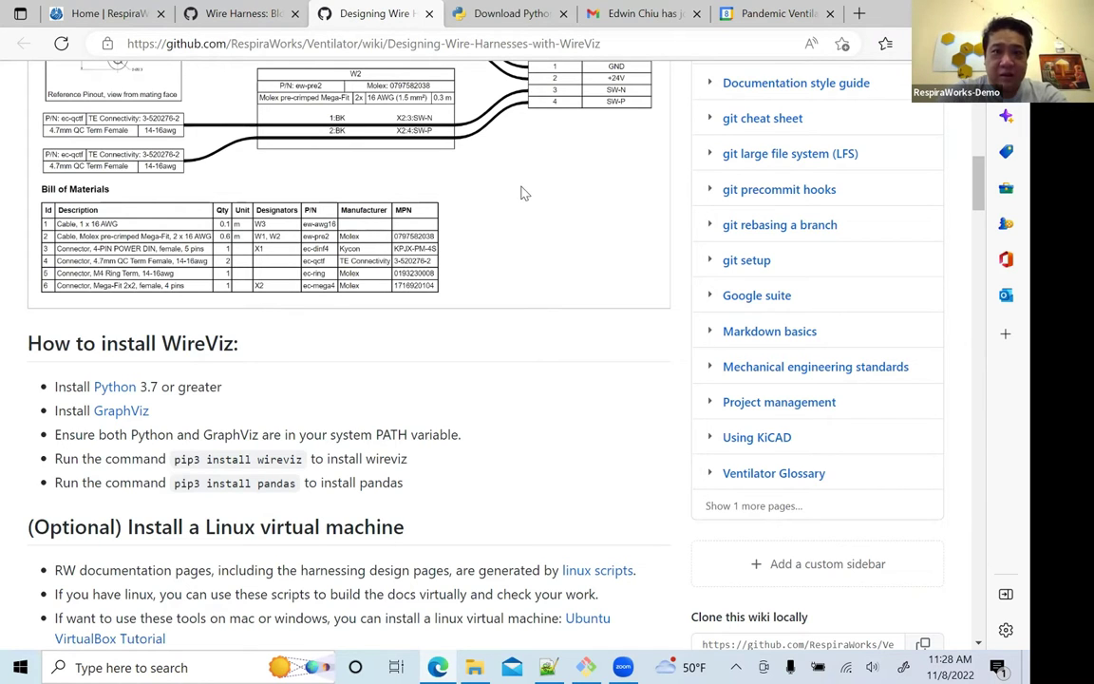
- On python.org, go to the Windows releases and open the Python 3.11.0 release page
{"action": "left_click", "coordinate": [503, 15]}
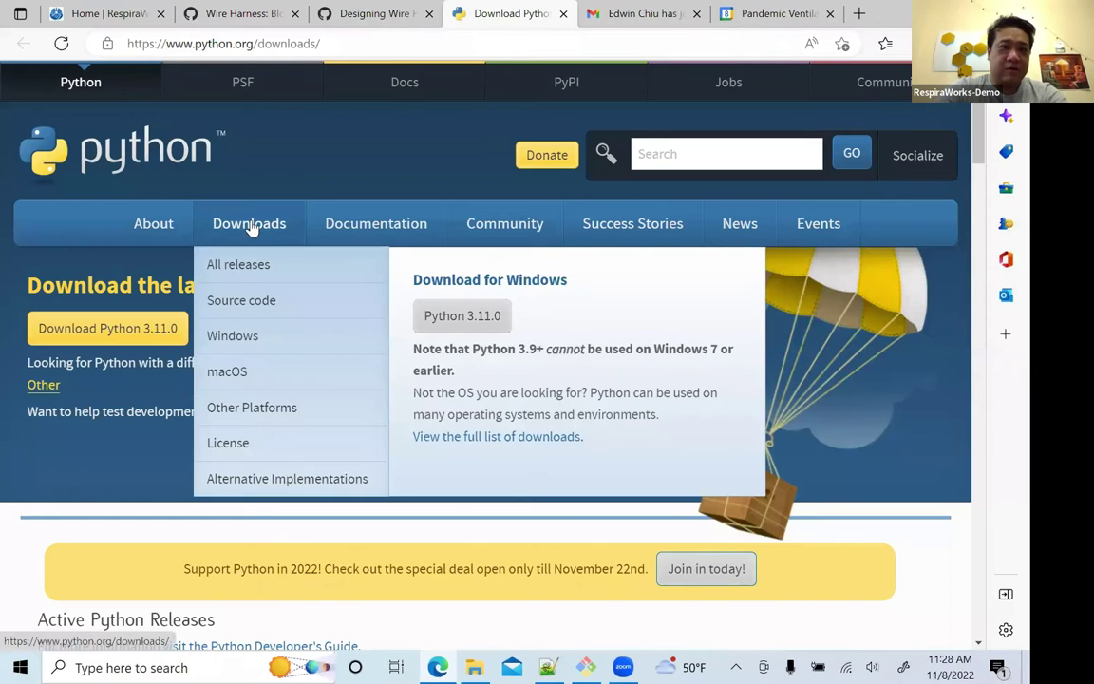
{"action": "left_click", "coordinate": [249, 225]}
{"action": "mouse_move", "coordinate": [249, 226]}
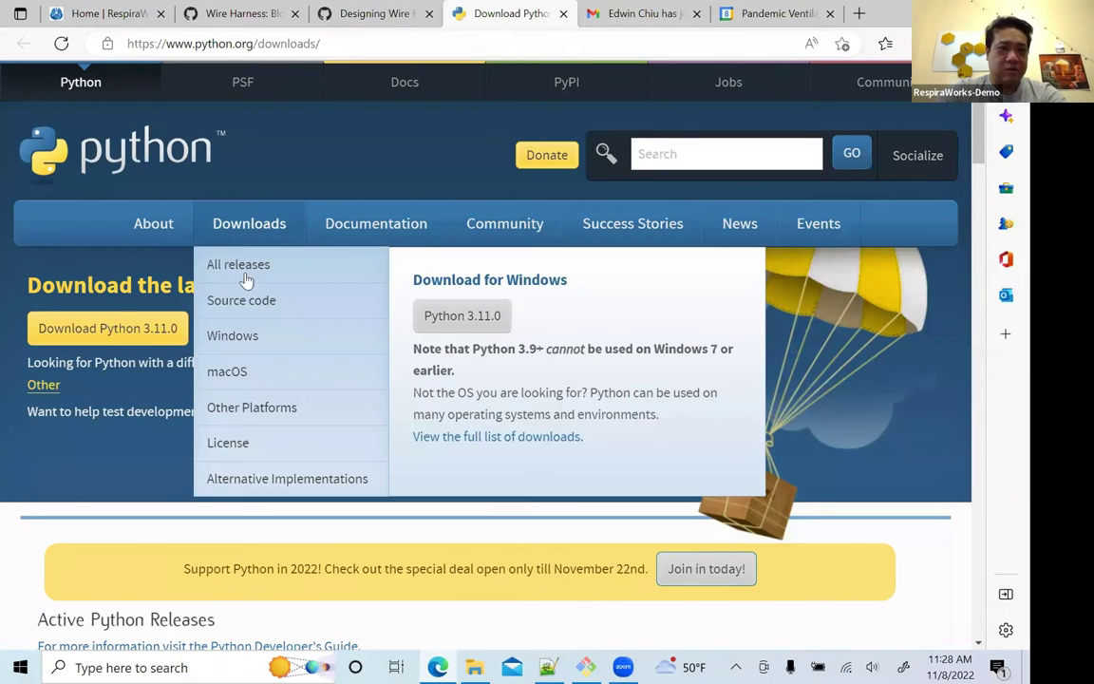
{"action": "left_click", "coordinate": [243, 339]}
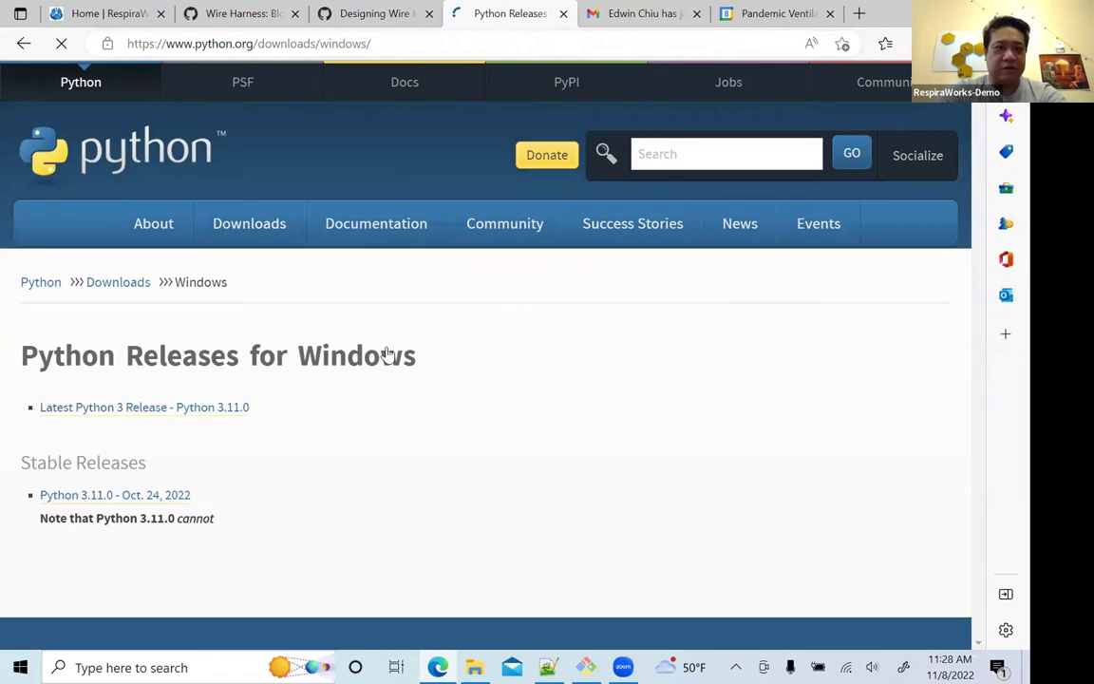
{"action": "left_click", "coordinate": [190, 408]}
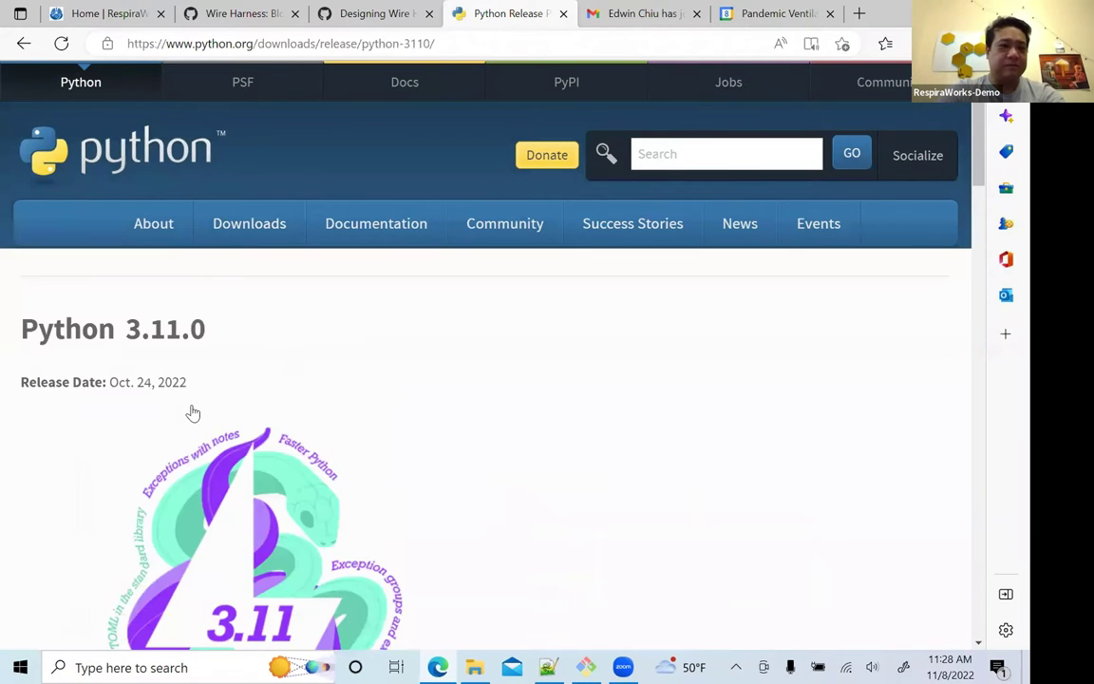
- Review the Python 3.11.0 release page and download the Windows installer python-3.11.0-amd64.exe
{"action": "scroll", "coordinate": [193, 413], "scroll_direction": "down", "scroll_amount": 3}
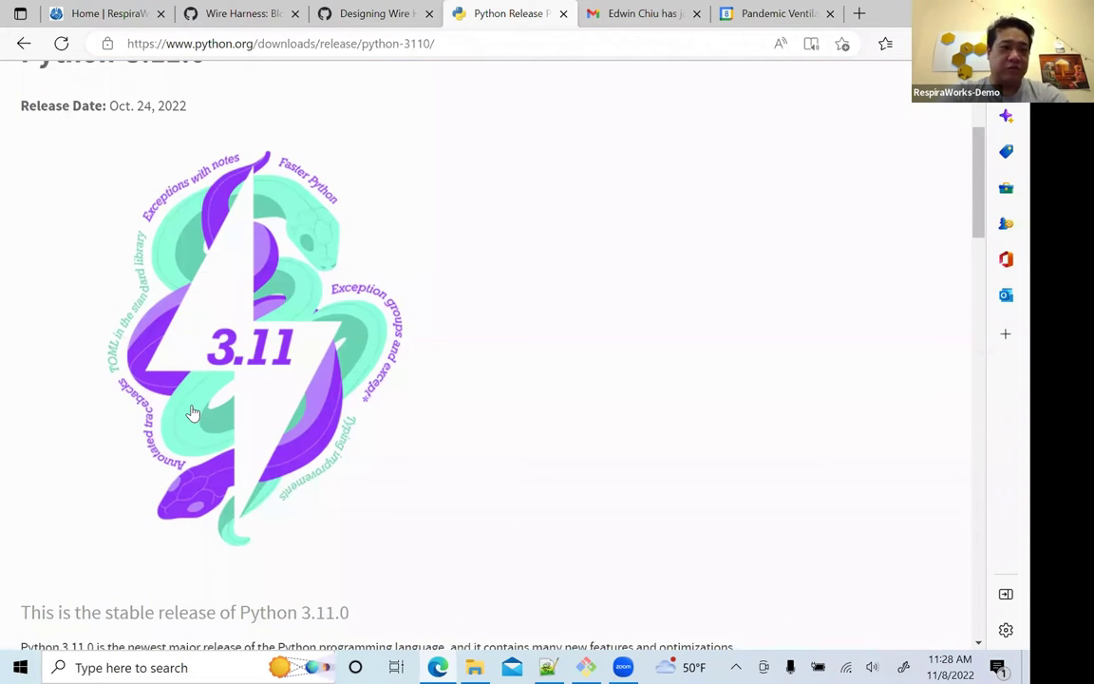
{"action": "scroll", "coordinate": [193, 413], "scroll_direction": "down", "scroll_amount": 1}
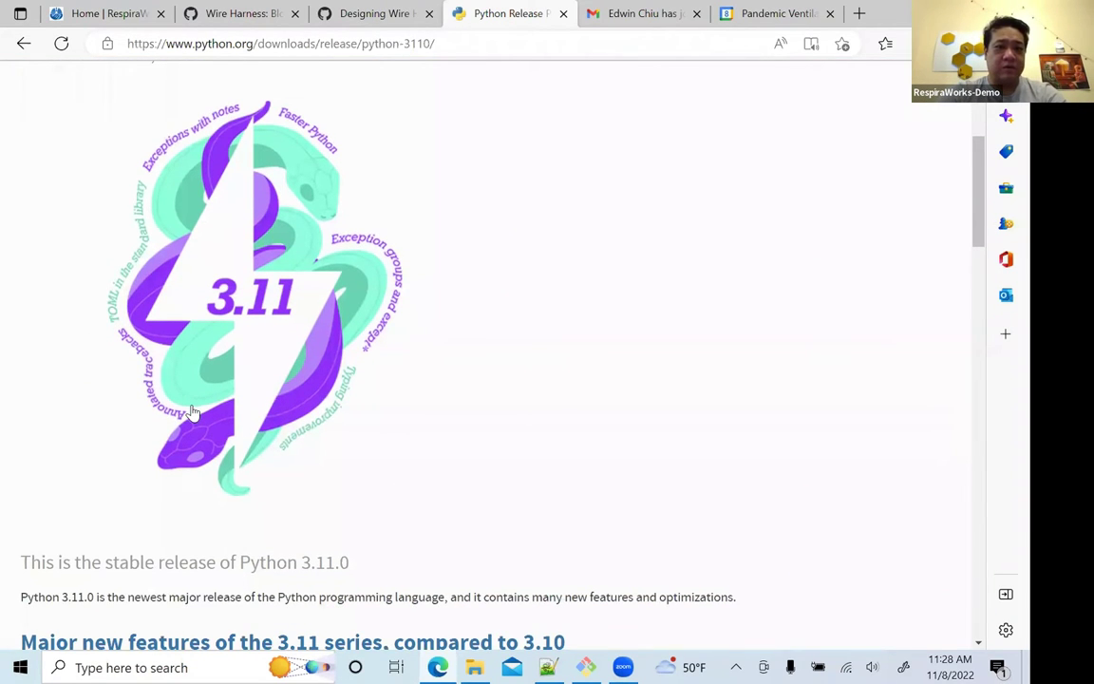
{"action": "scroll", "coordinate": [193, 413], "scroll_direction": "up", "scroll_amount": 2}
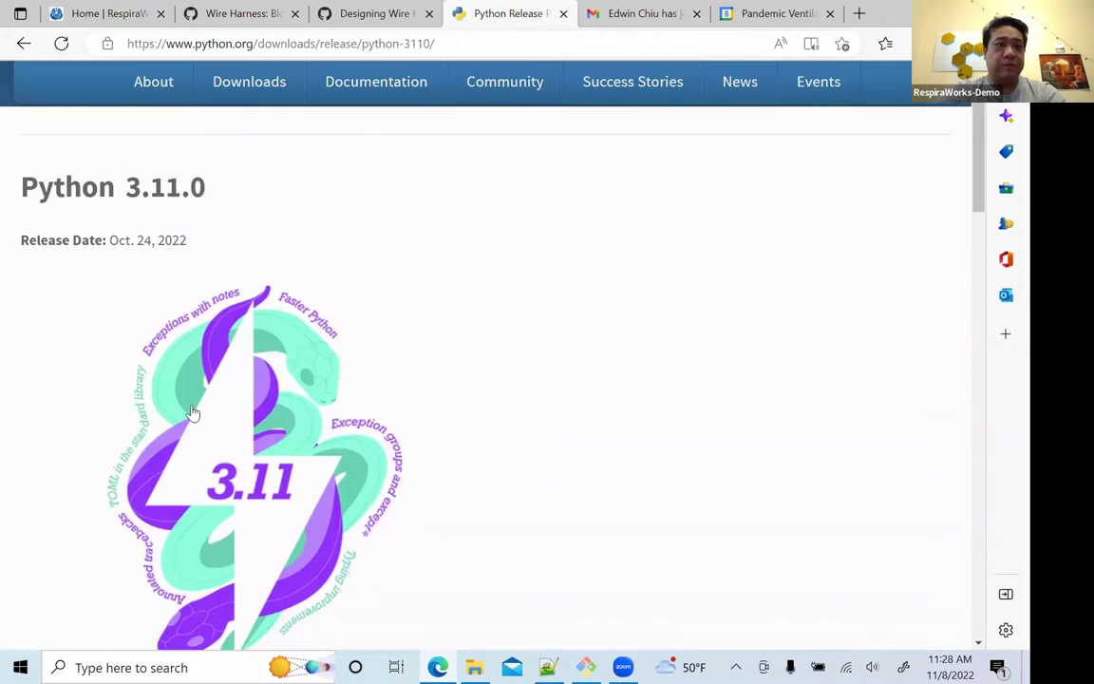
{"action": "scroll", "coordinate": [192, 414], "scroll_direction": "down", "scroll_amount": 6}
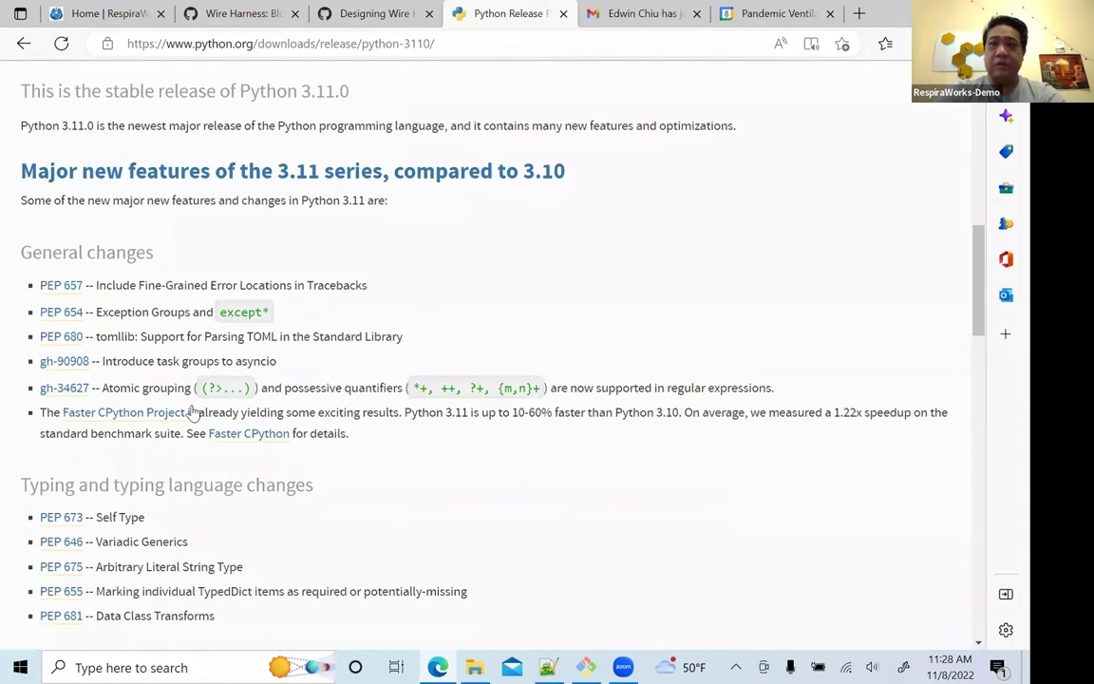
{"action": "scroll", "coordinate": [193, 413], "scroll_direction": "up", "scroll_amount": 7}
{"action": "scroll", "coordinate": [731, 494], "scroll_direction": "down", "scroll_amount": 1}
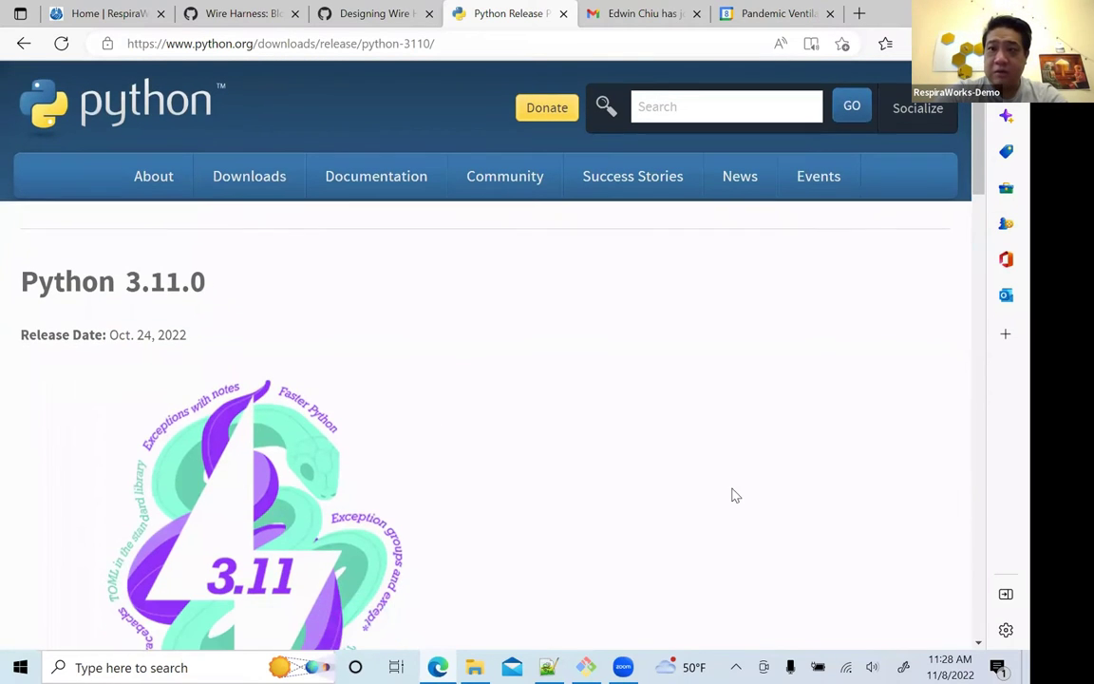
{"action": "scroll", "coordinate": [850, 377], "scroll_direction": "down", "scroll_amount": 11}
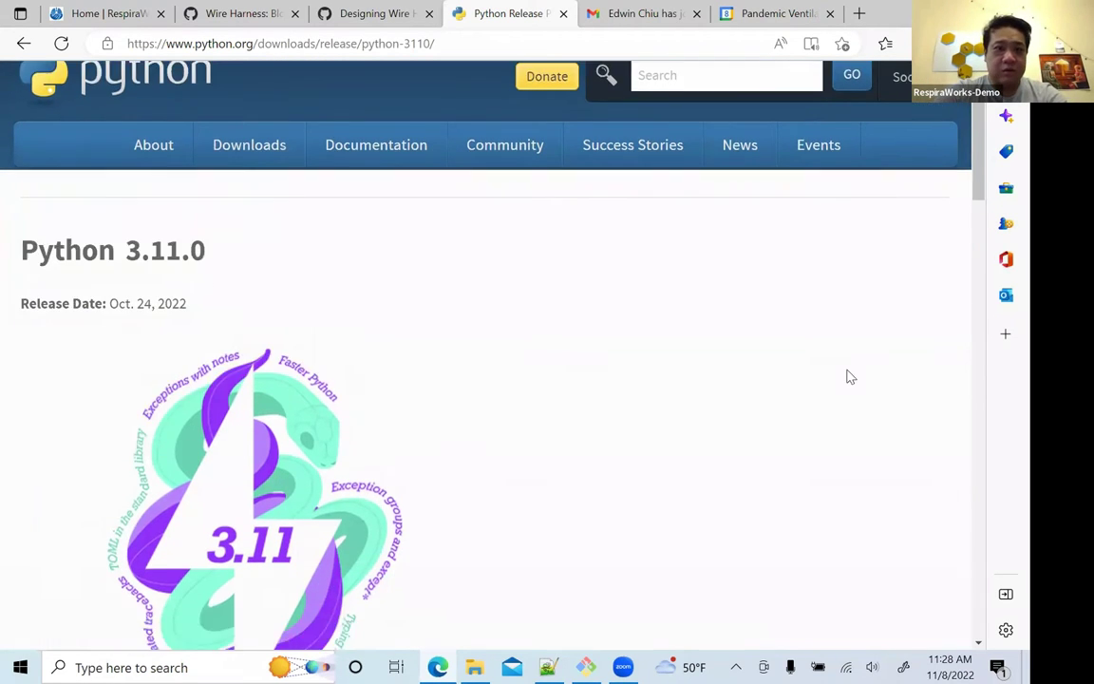
{"action": "scroll", "coordinate": [848, 373], "scroll_direction": "down", "scroll_amount": 10}
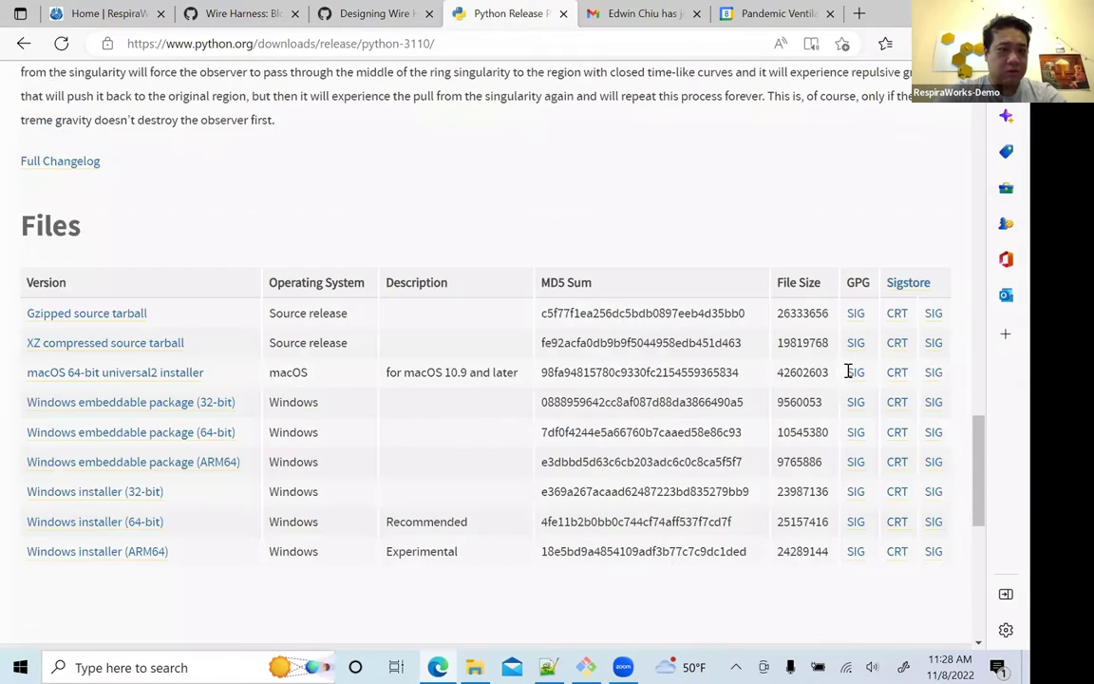
{"action": "scroll", "coordinate": [845, 375], "scroll_direction": "up", "scroll_amount": 20}
{"action": "scroll", "coordinate": [822, 258], "scroll_direction": "up", "scroll_amount": 4}
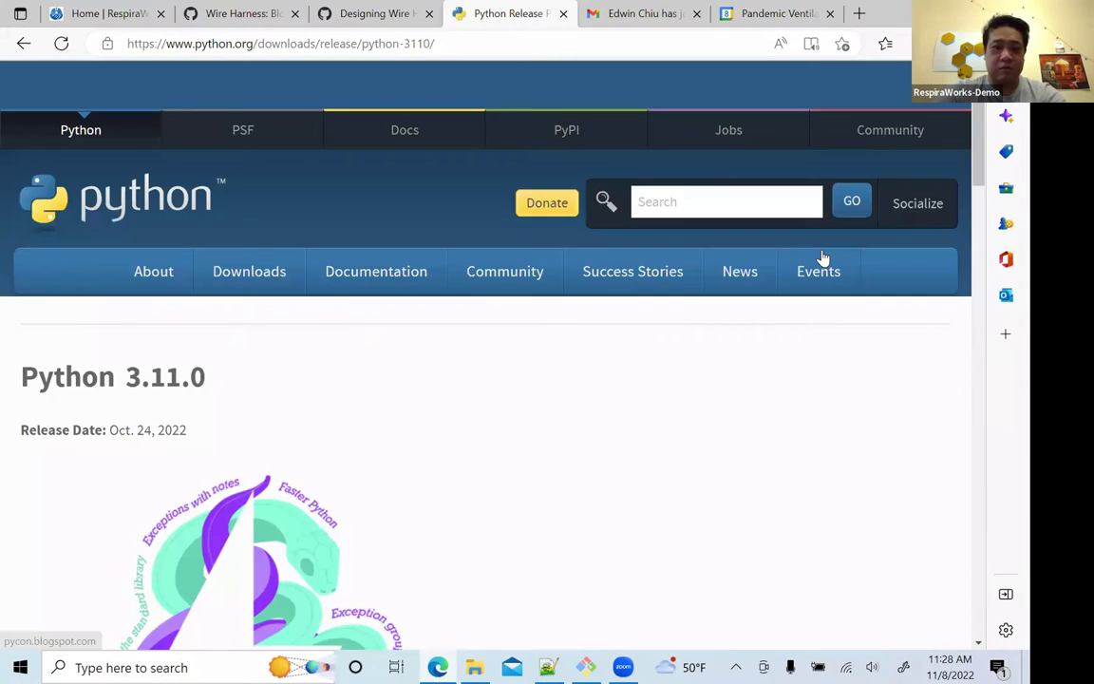
{"action": "key", "text": "ctrl+h"}
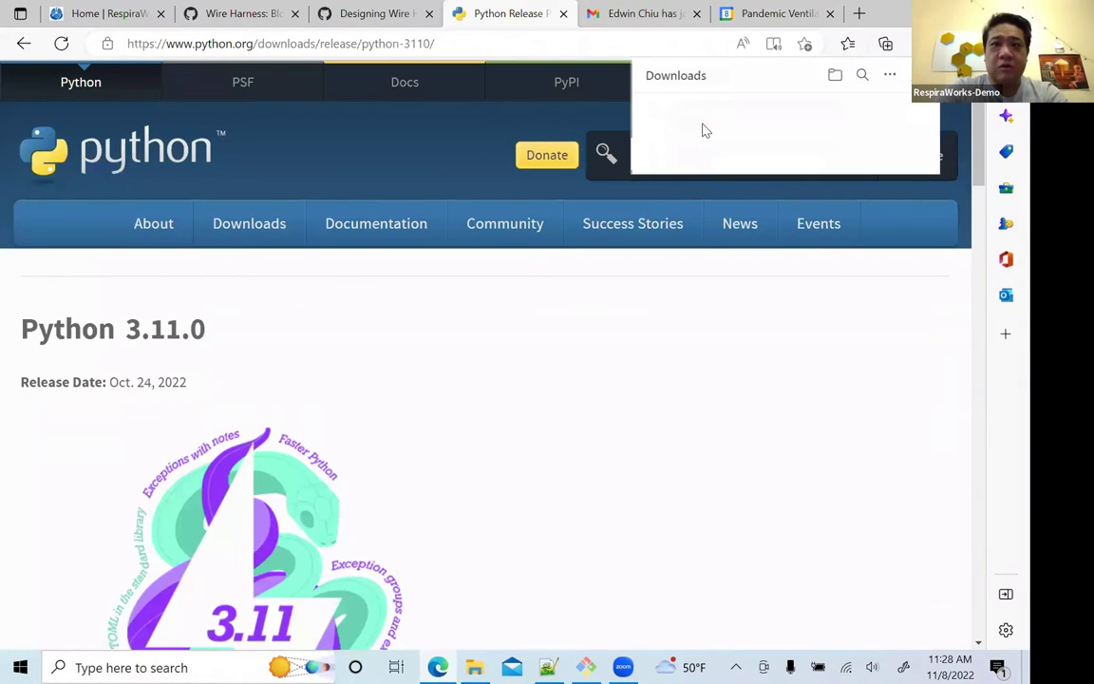
{"action": "mouse_move", "coordinate": [258, 235]}
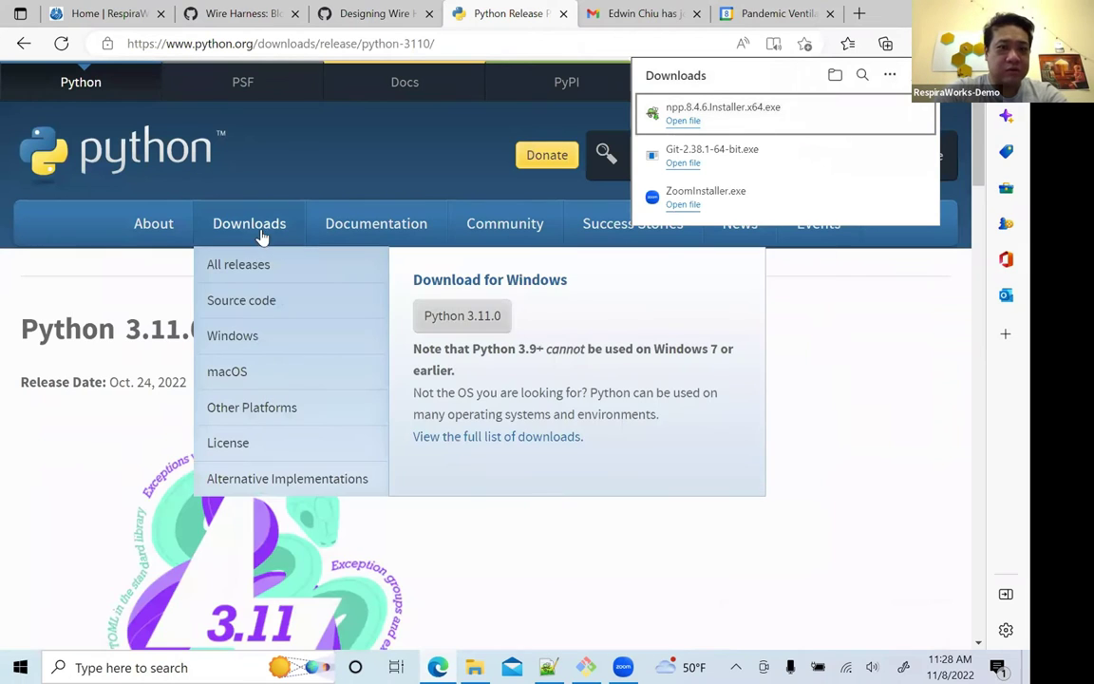
{"action": "left_click", "coordinate": [467, 318]}
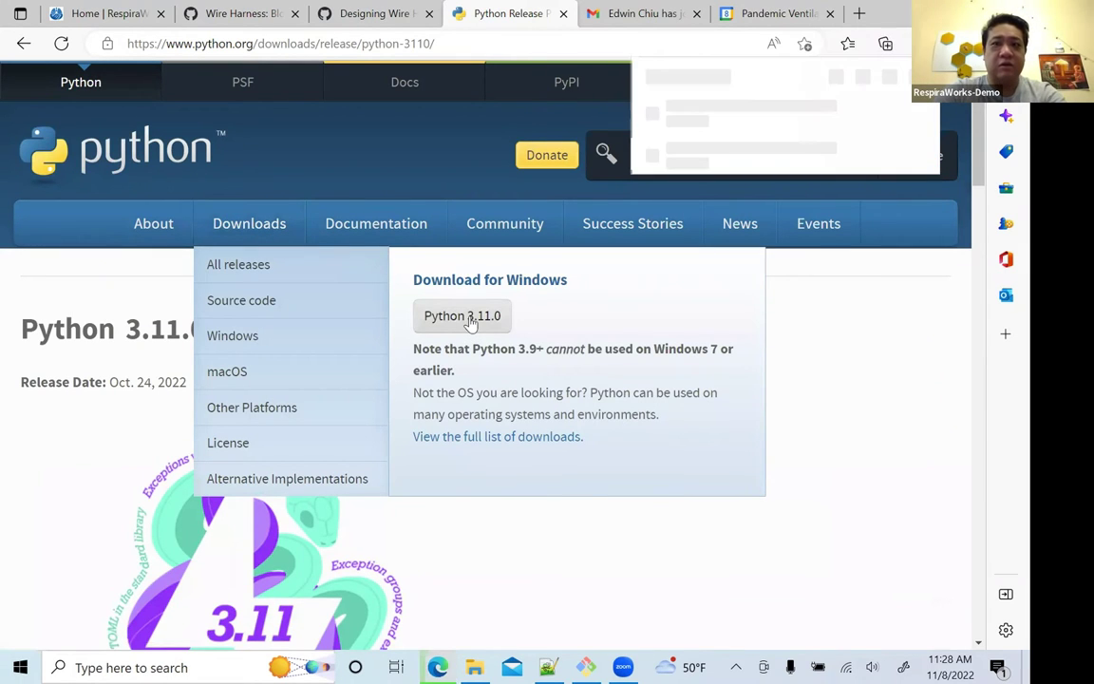